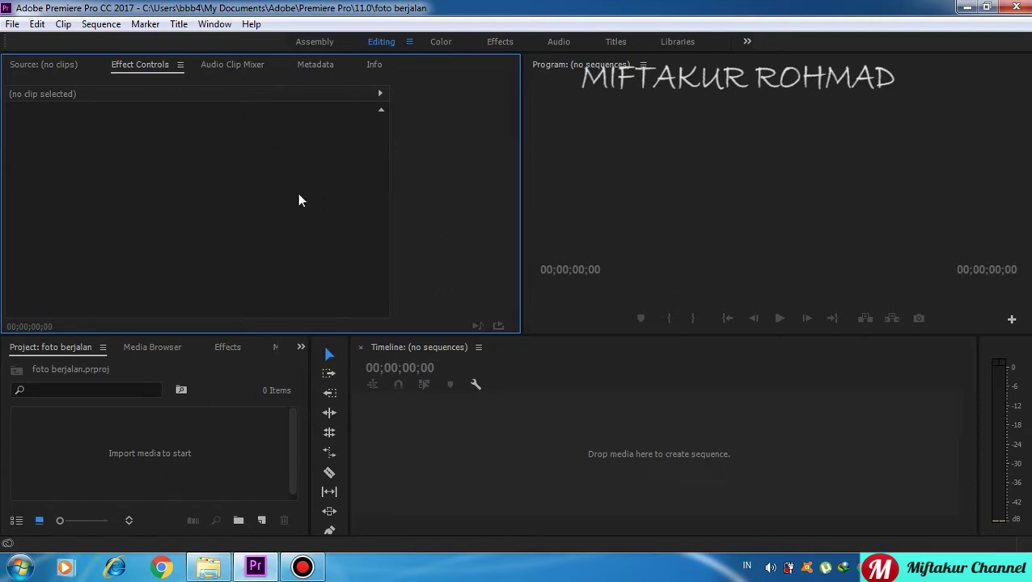
Show the File > New submenu in the empty 'foto berjalan' project
left_click(12, 24)
mouse_move(23, 47)
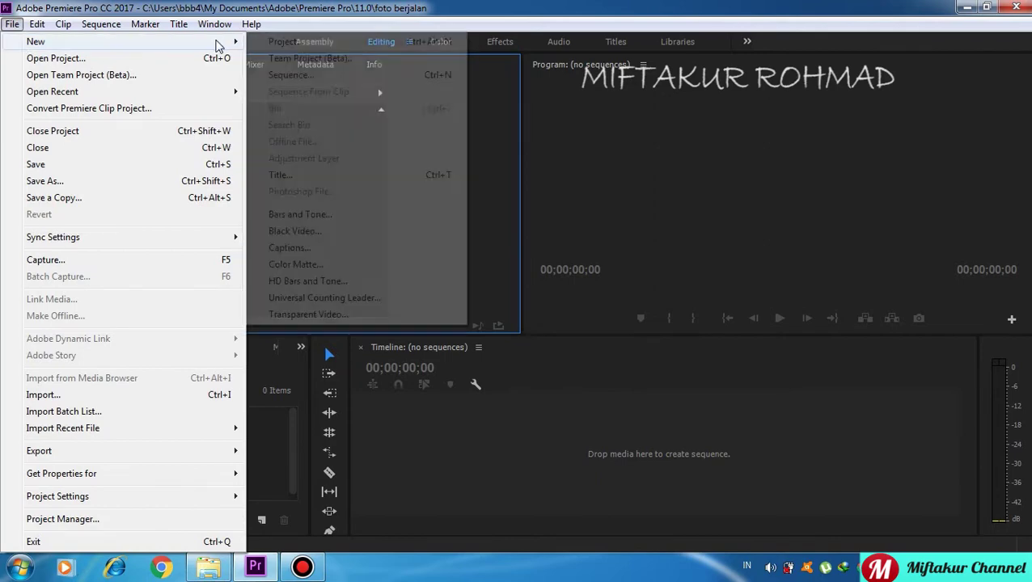
Create Sequence 01 from the Canon XF MPEG2 1080p30 preset
left_click(288, 78)
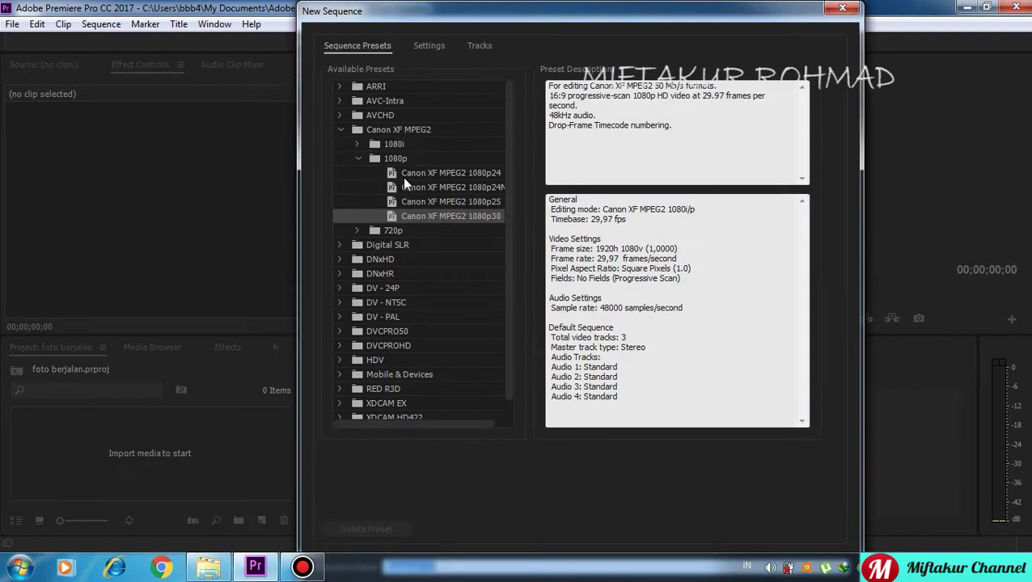
double_click(427, 216)
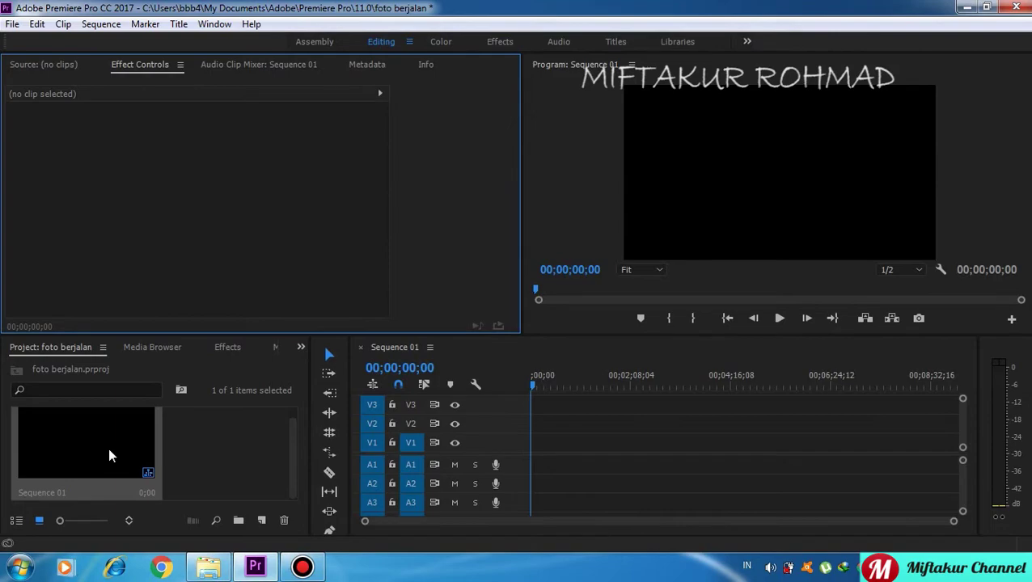
Select photos 1 and 2 in the Explorer pictures folder and drag them into the Project panel
left_click(208, 569)
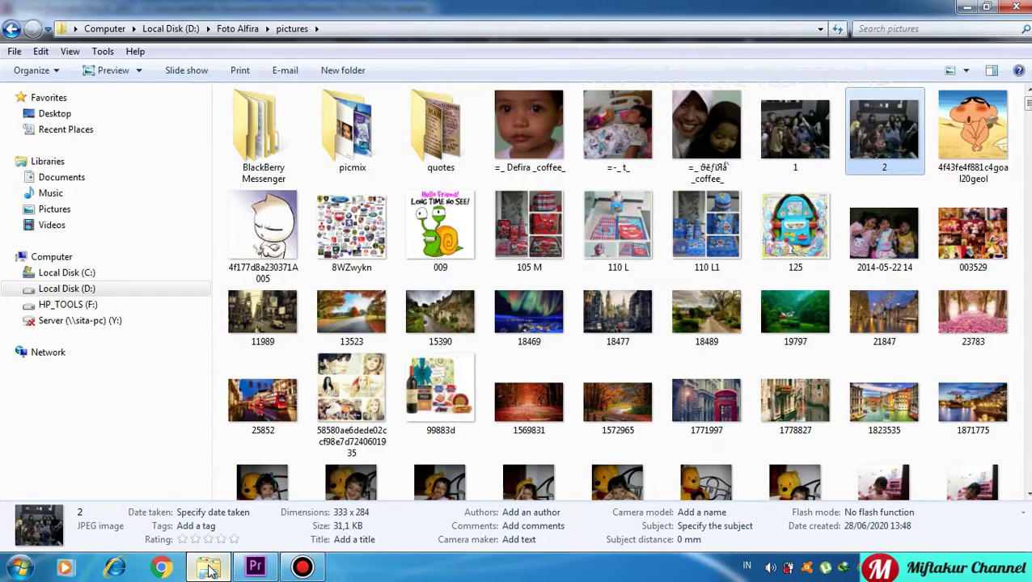
left_click(784, 148)
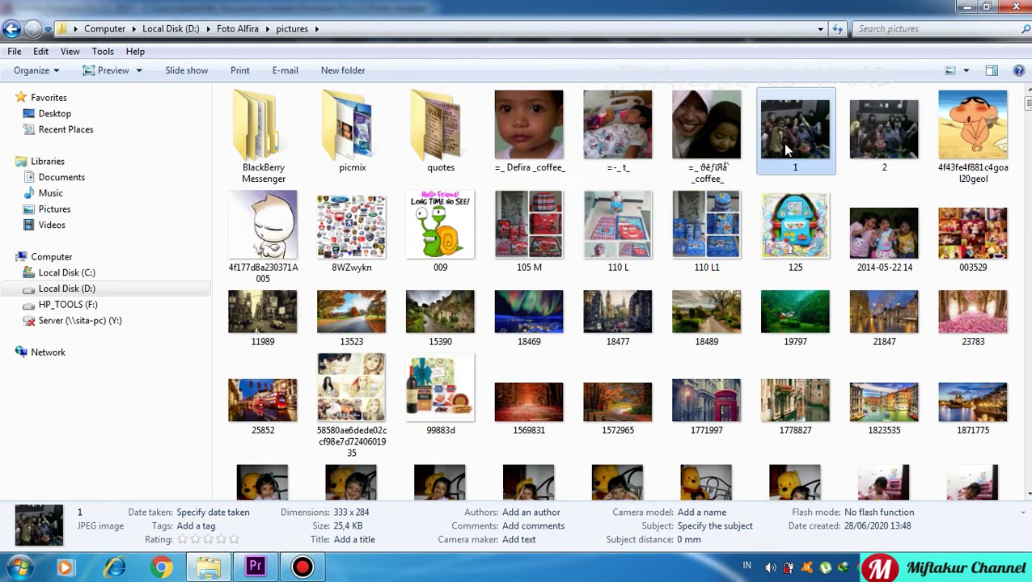
left_click(888, 141, "ctrl")
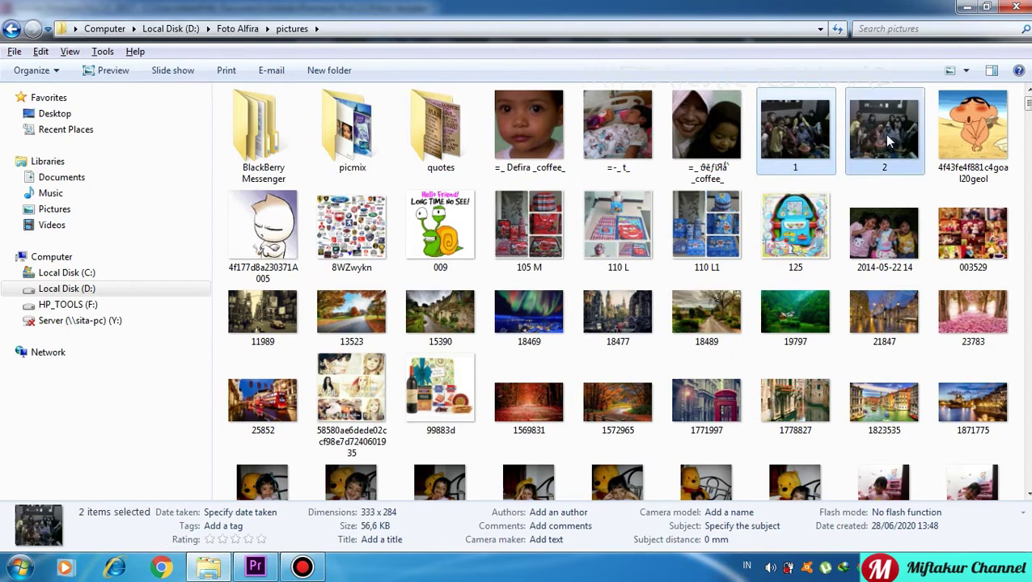
double_click(888, 142)
left_click(1022, 10)
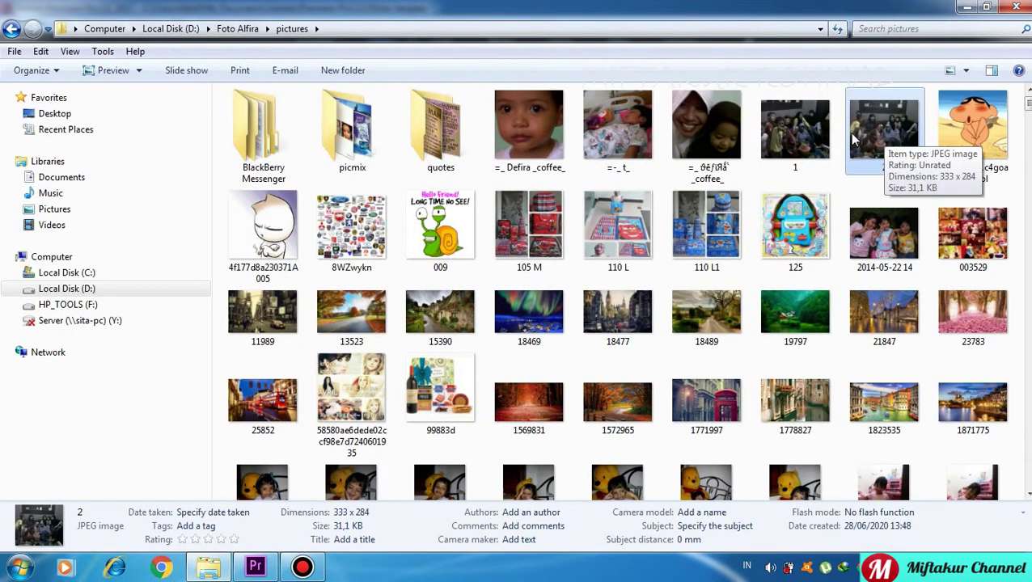
left_click(807, 139, "ctrl")
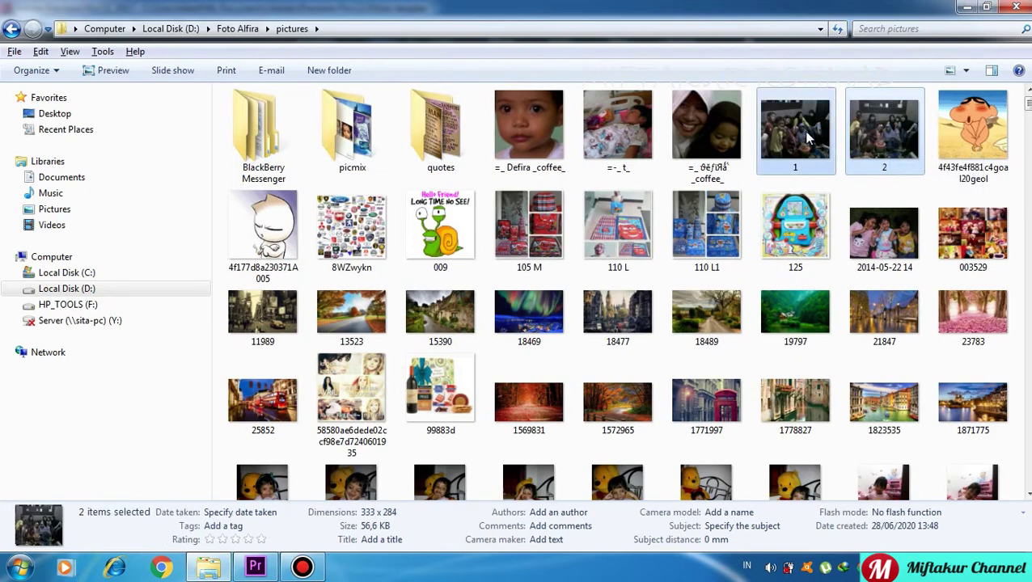
mouse_move(797, 143)
left_mouse_down()
mouse_move(228, 526)
mouse_move(219, 488)
left_mouse_up()
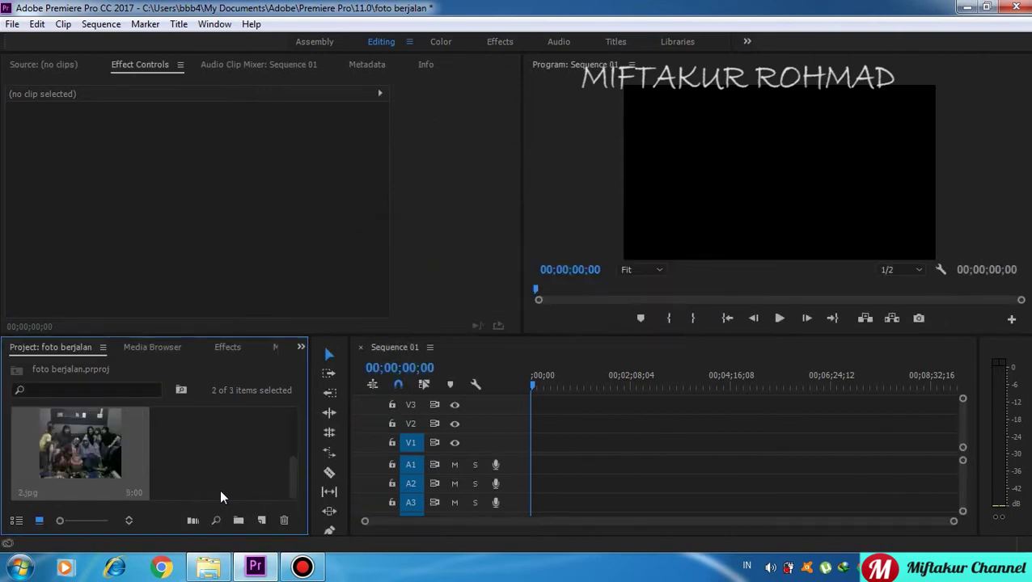
Place 1.jpg and 2.jpg back to back at the start of track V1 and zoom in
scroll(292, 448, "up", 2)
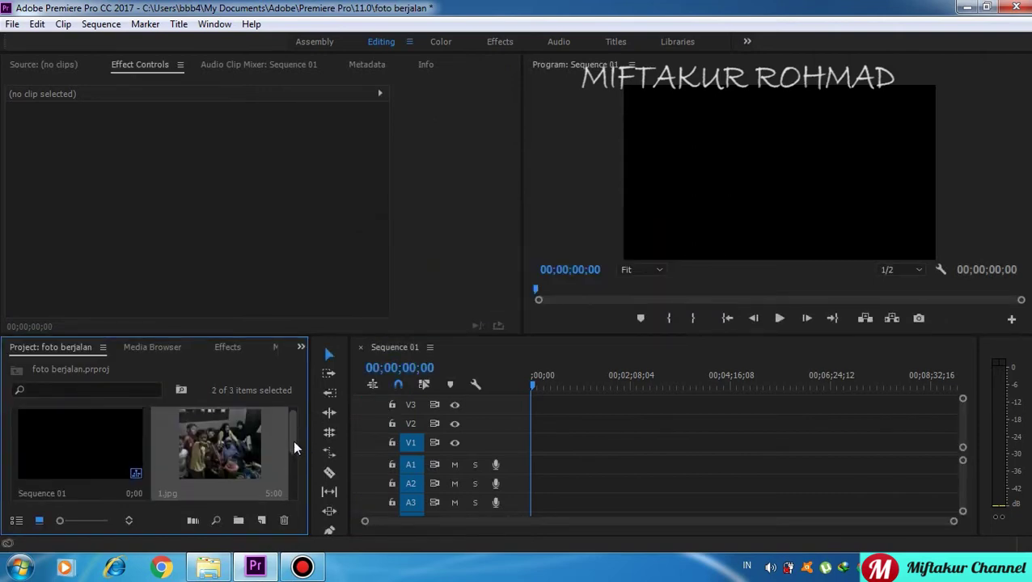
left_click_drag(231, 459, 533, 442)
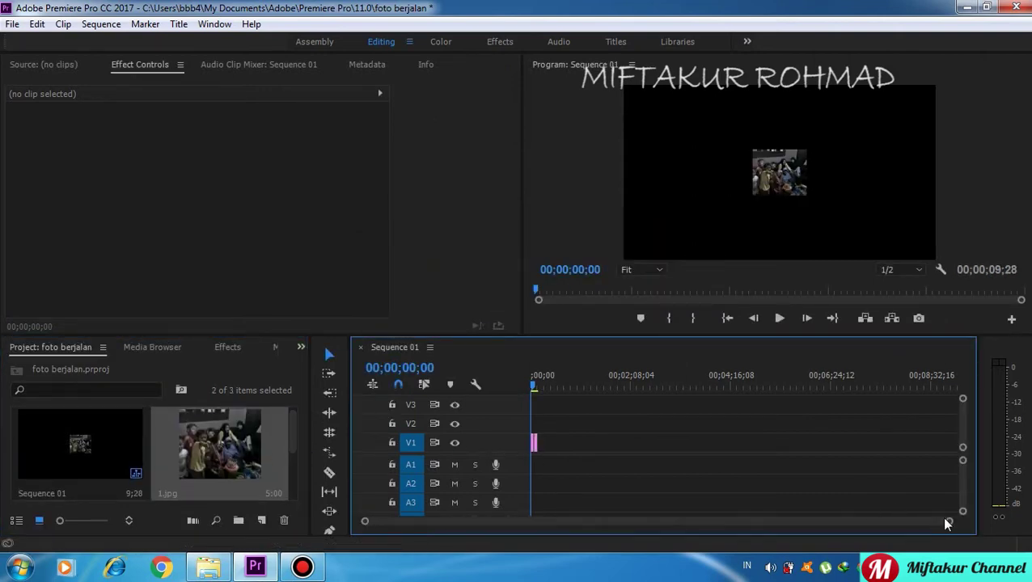
left_click_drag(915, 524, 716, 526)
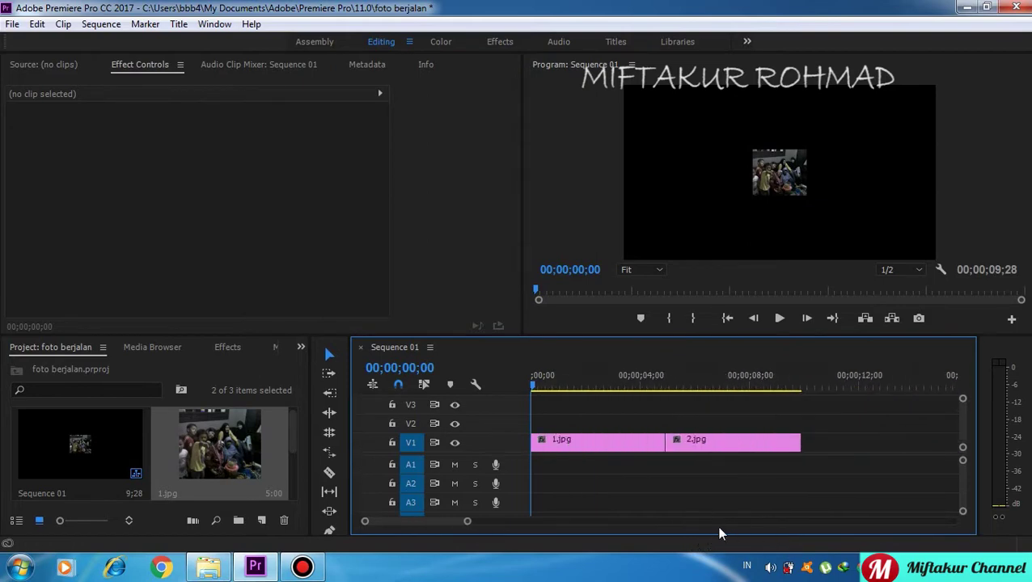
Apply Scale to Frame Size to both 1.jpg and 2.jpg on track V1
left_click(616, 444)
right_click(615, 444)
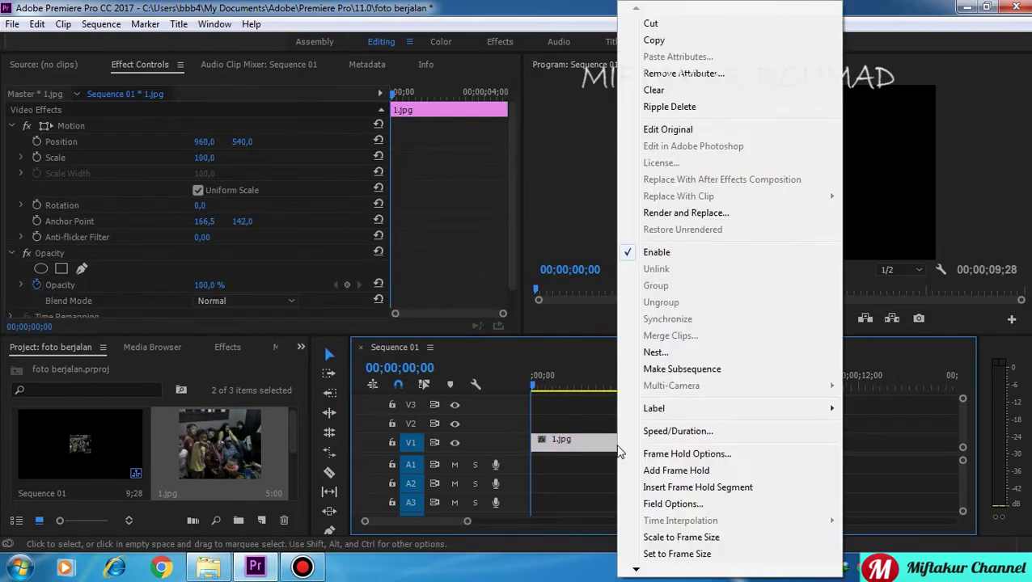
left_click(679, 536)
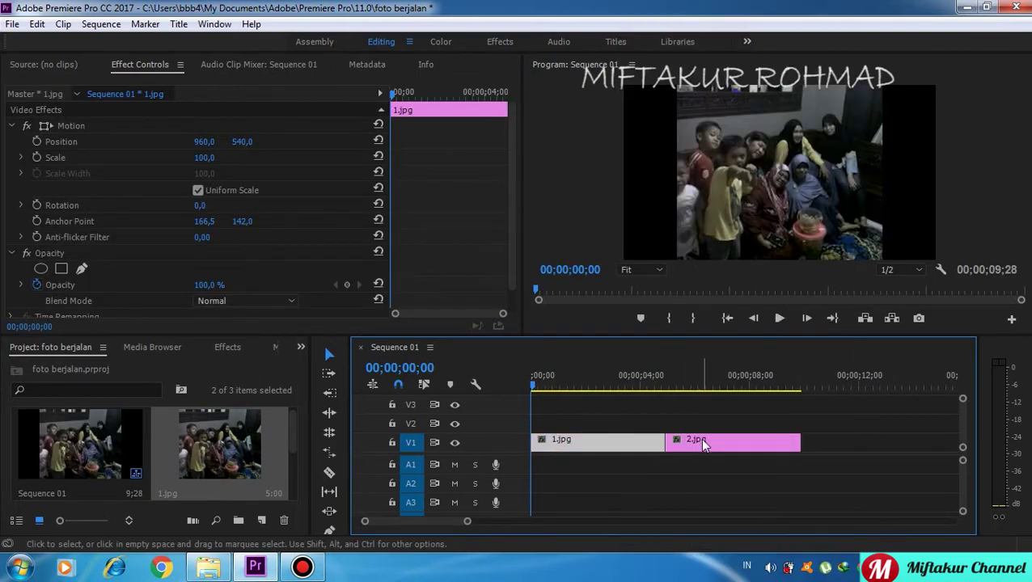
left_click(702, 444)
right_click(702, 444)
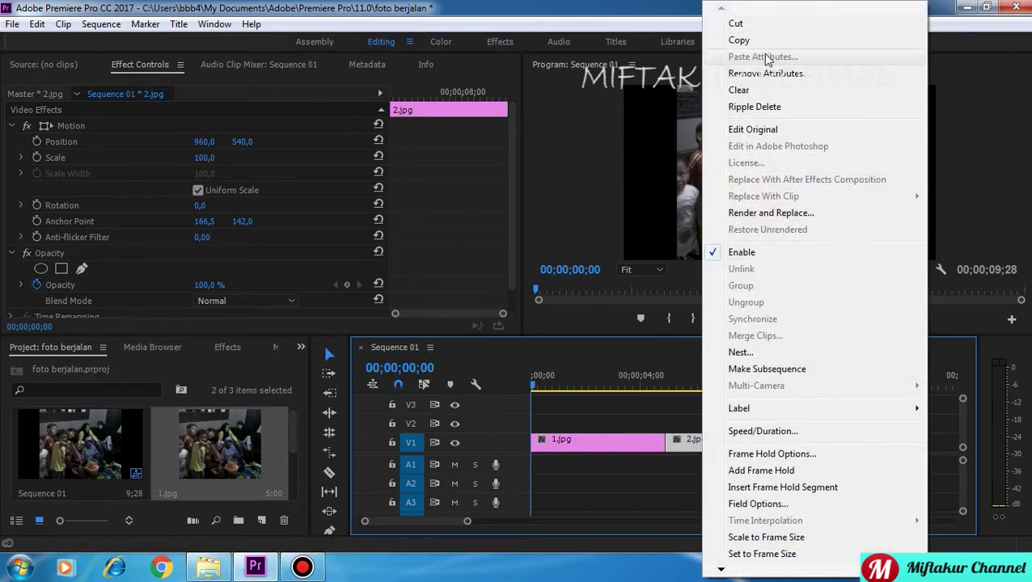
left_click(760, 537)
Show 1.jpg's motion settings in the Effect Controls panel
left_click(57, 65)
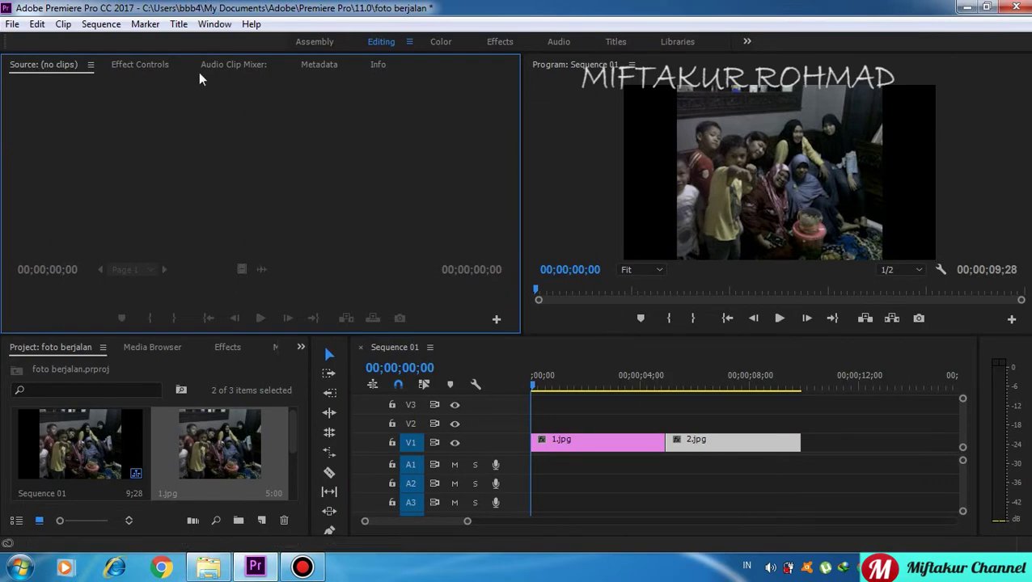
left_click(138, 66)
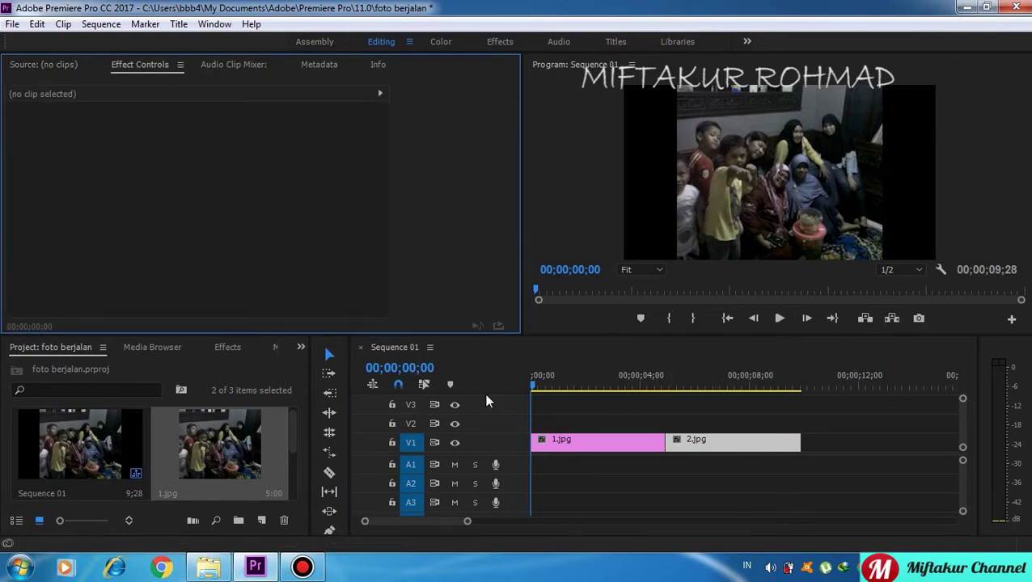
left_click(559, 443)
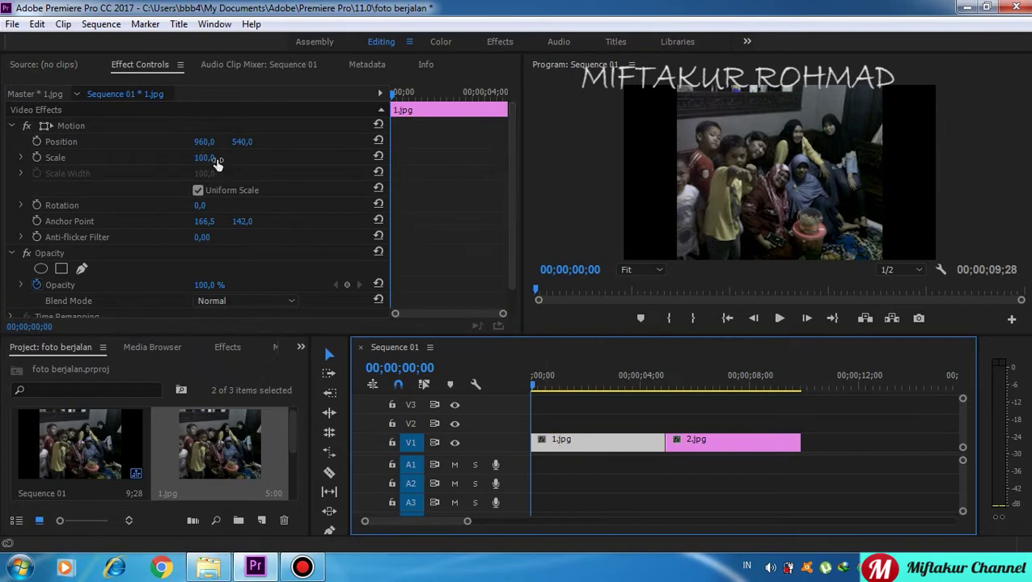
Enable Position and Scale keyframing for 1.jpg and key Scale 50, Position X 560 at 01;07
left_click(39, 142)
left_click(40, 156)
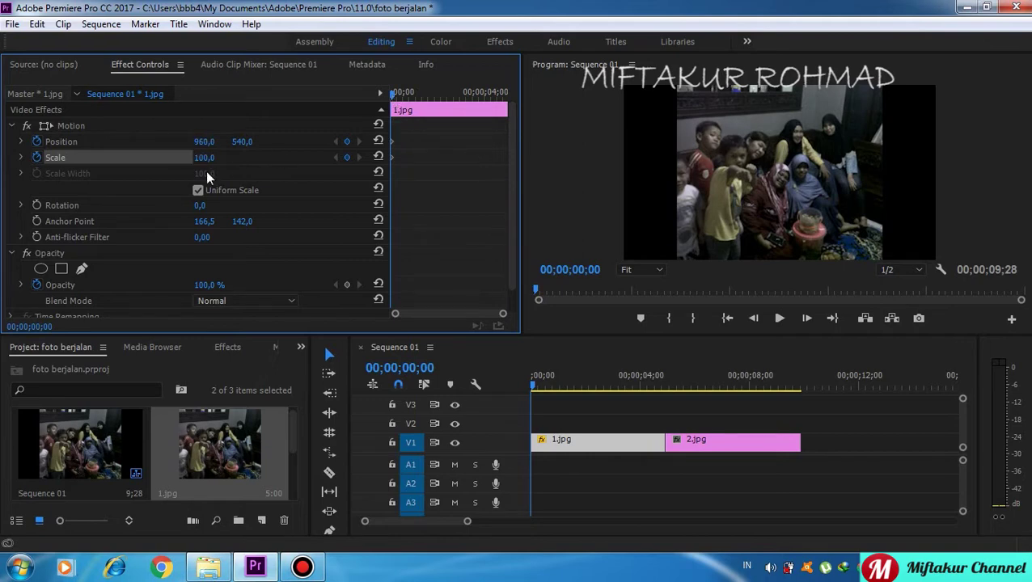
left_click_drag(202, 160, 286, 137)
left_click_drag(391, 95, 420, 96)
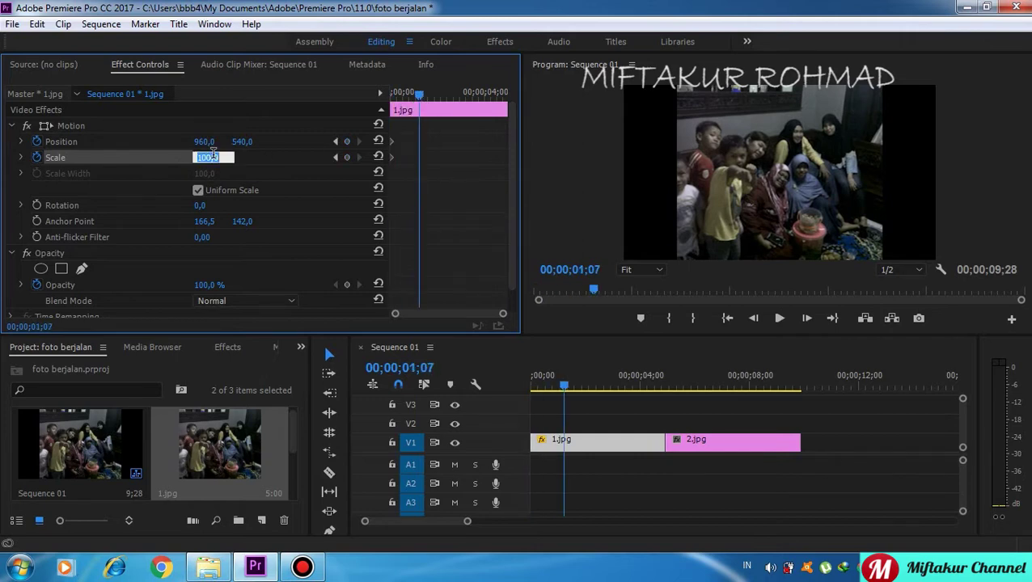
type("50")
key("Return")
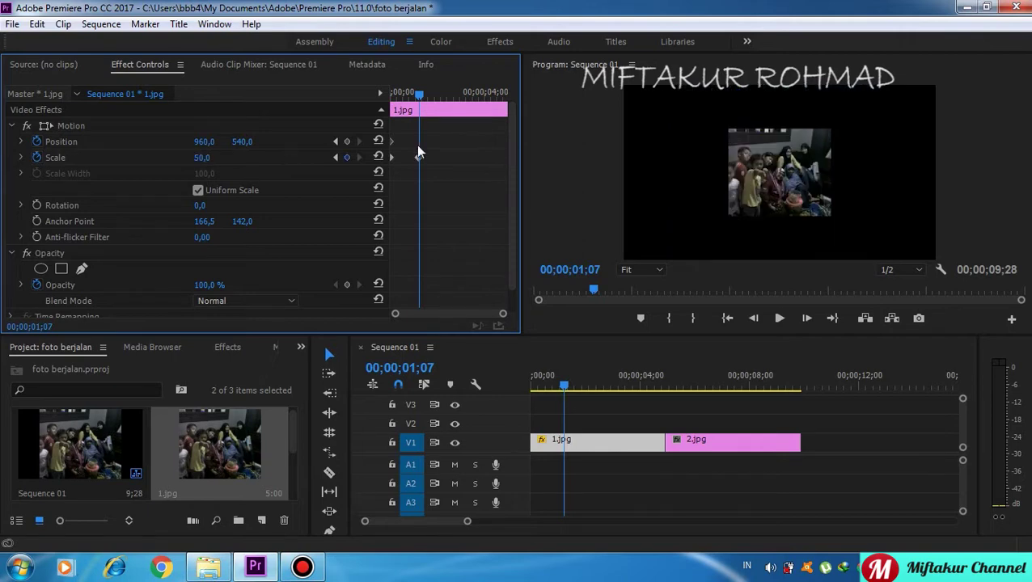
left_click(207, 140)
left_click(200, 142)
key("BackSpace")
type("5")
left_click(211, 156)
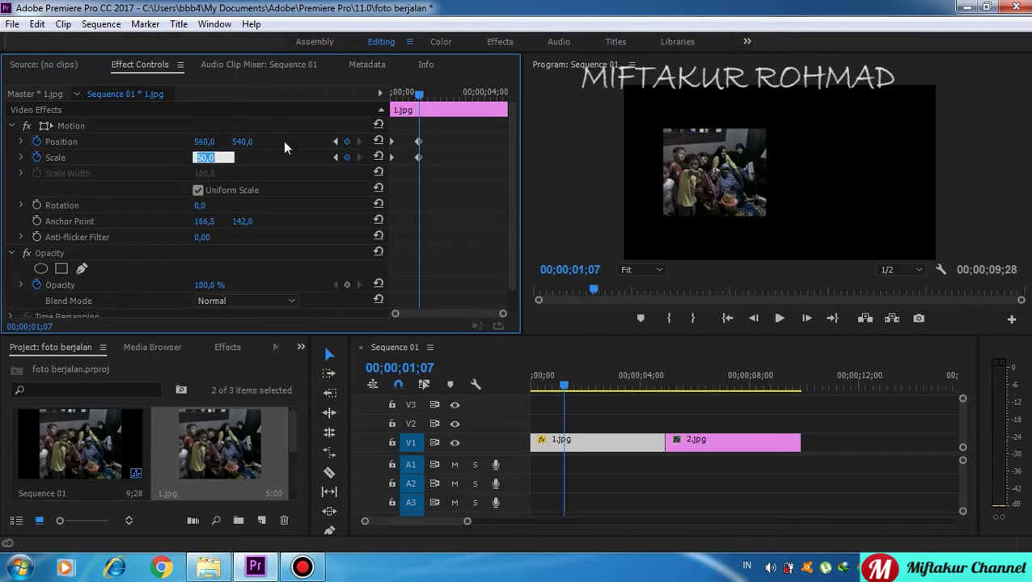
Key 1.jpg back to Position 960 and Scale 100 at 02;08
left_click_drag(420, 96, 456, 96)
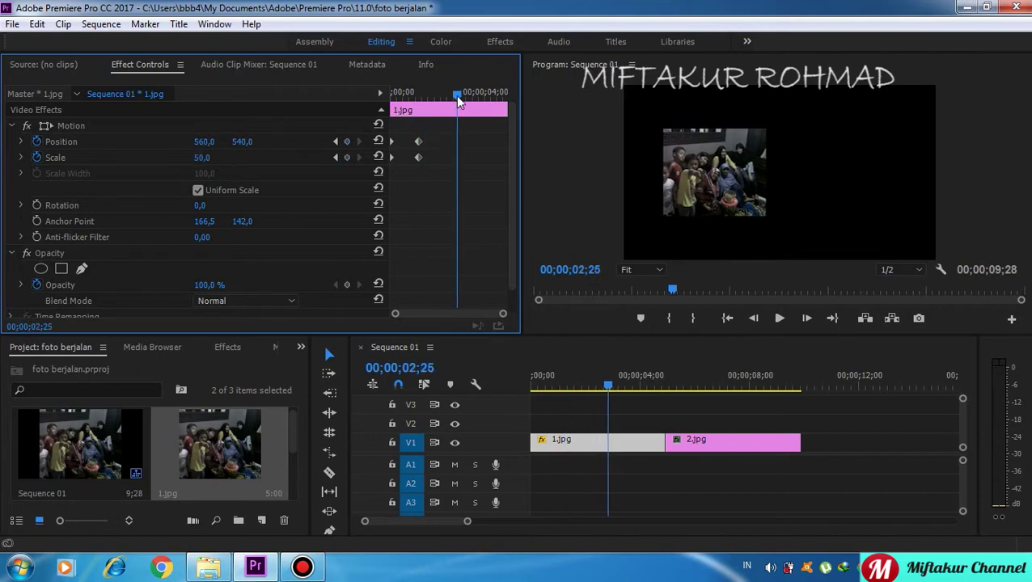
left_click(208, 140)
type("9")
type("60")
key("Return")
left_click(210, 156)
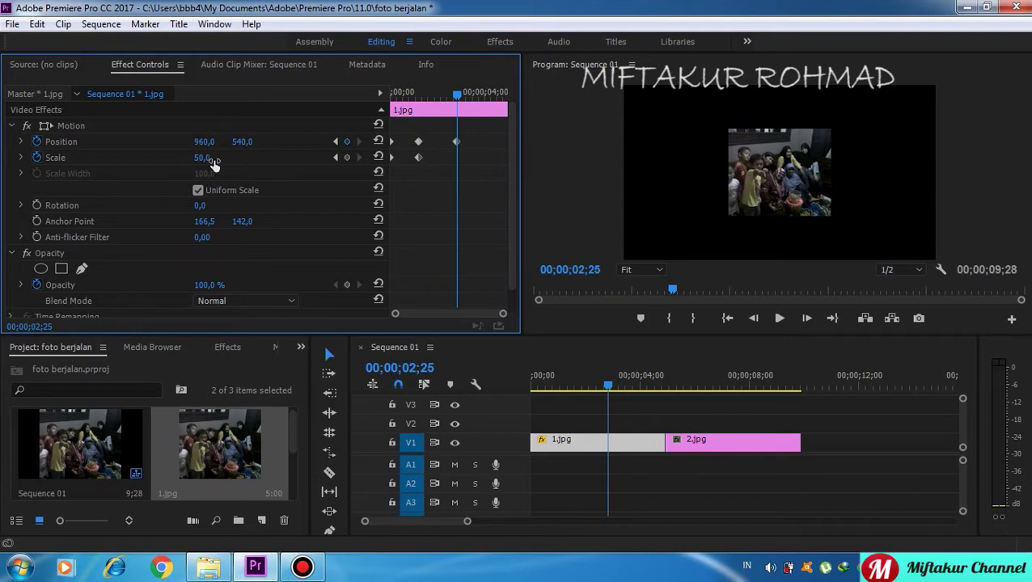
type("1")
key("Return")
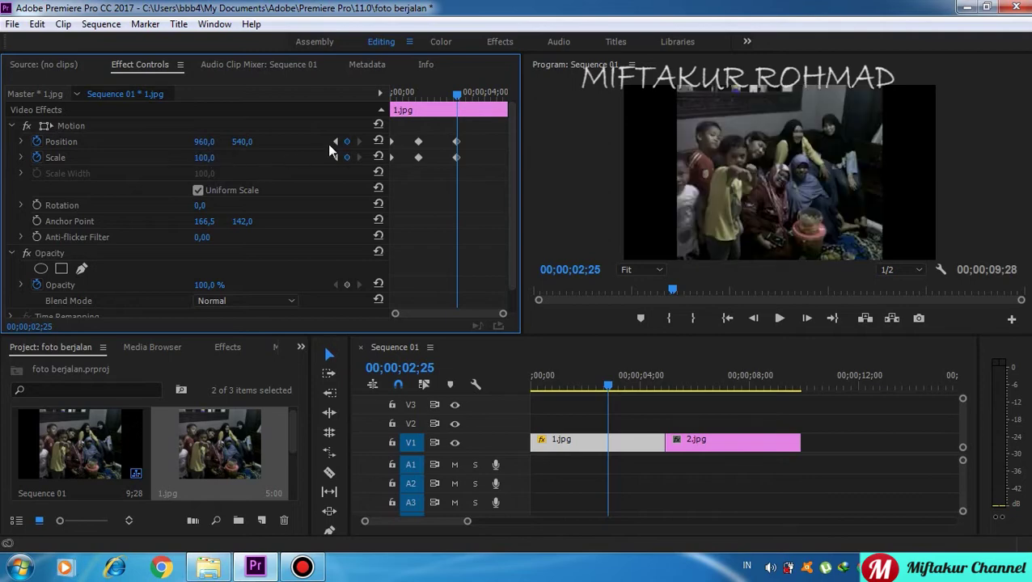
Key Position X 1100 and Scale 50 at the end of 1.jpg
left_click_drag(457, 95, 502, 95)
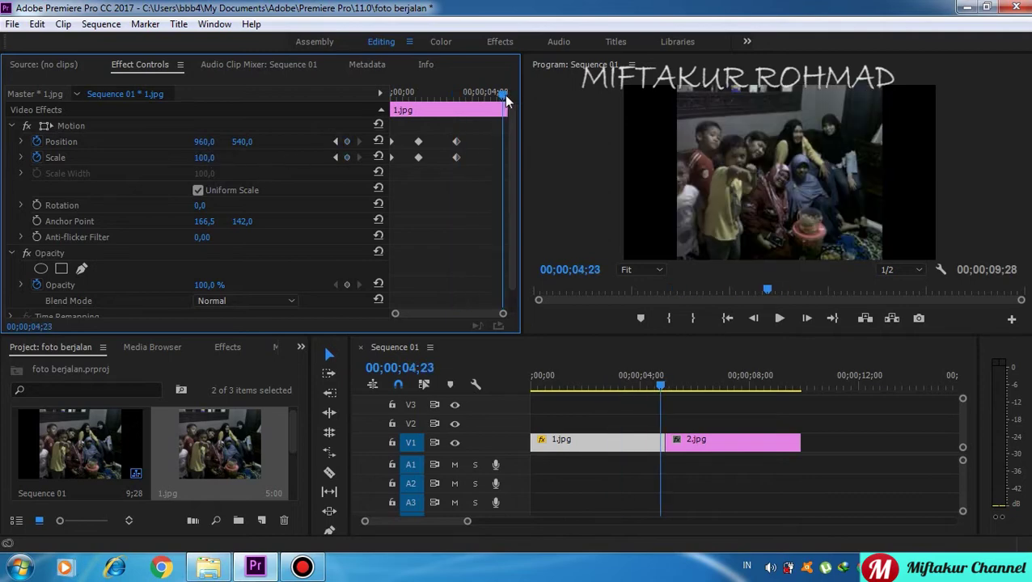
left_click(204, 142)
type("1100")
left_click(204, 158)
type("50")
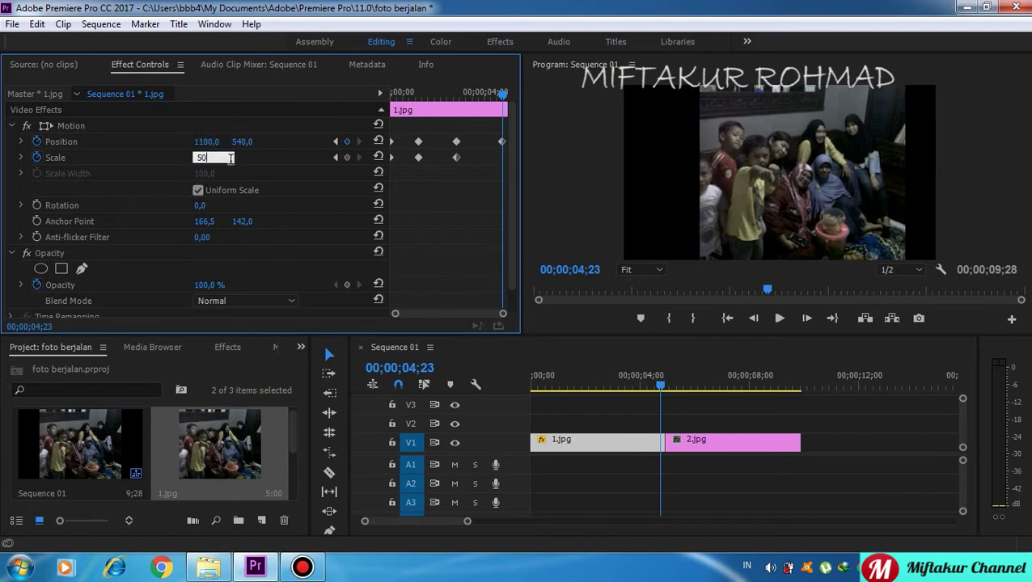
key("Return")
left_click_drag(622, 385, 515, 395)
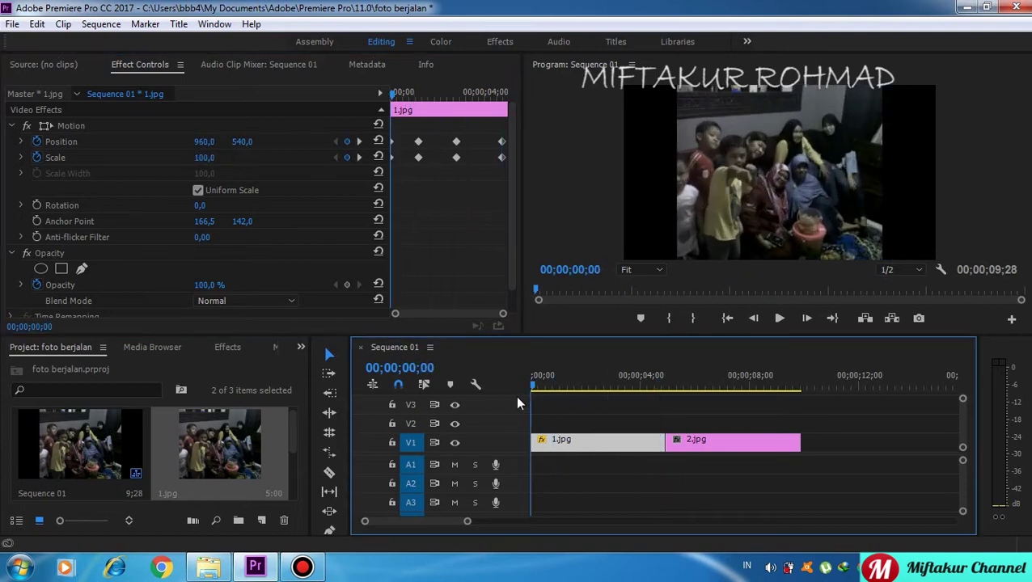
Play back the 1.jpg animation, then select the 2.jpg clip
left_click(778, 318)
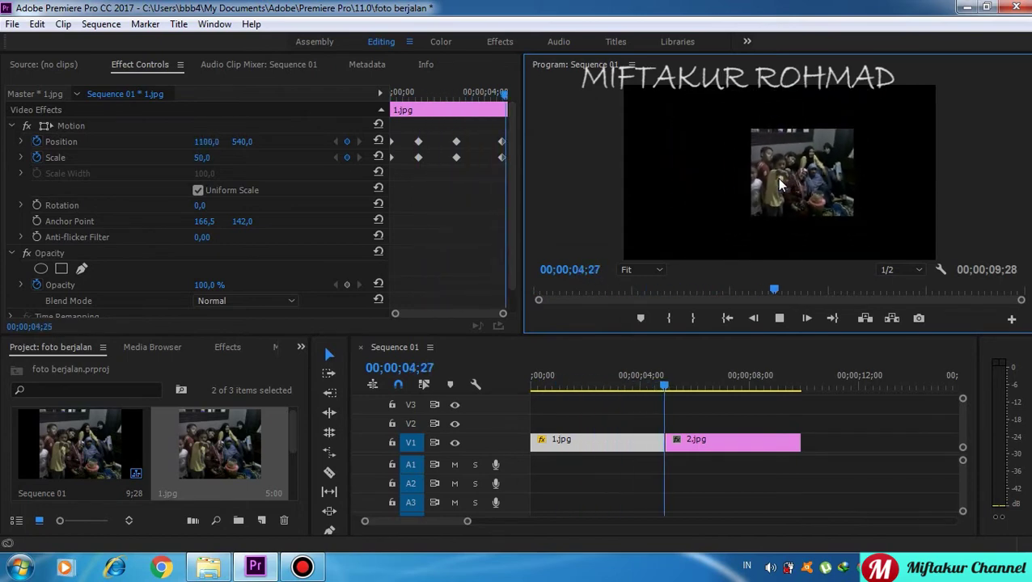
left_click(779, 318)
left_click(720, 453)
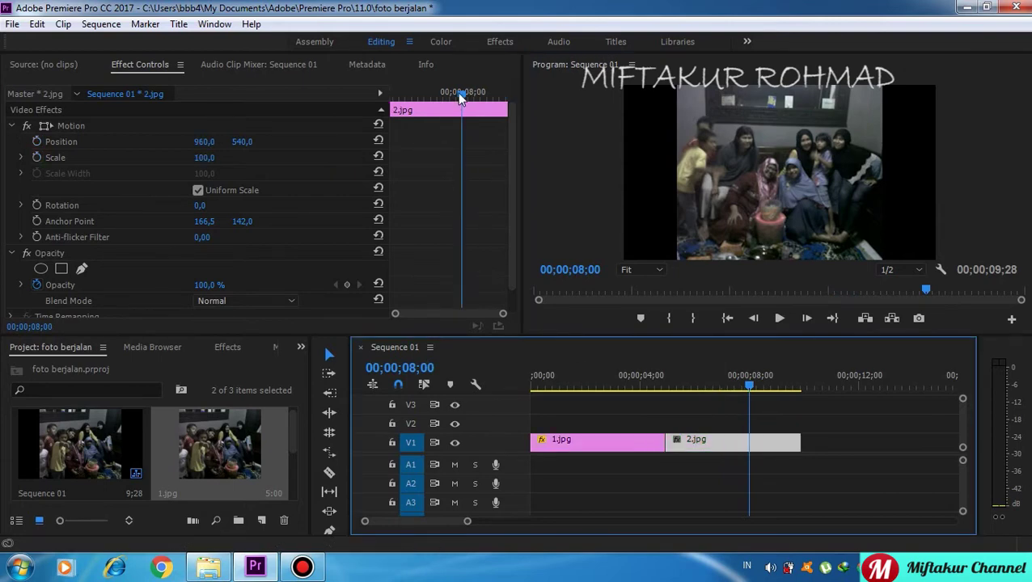
Enable Position and Scale keyframing at the start of 2.jpg and key Scale 50, Position X 1100 at 06;10
left_click_drag(462, 93, 387, 108)
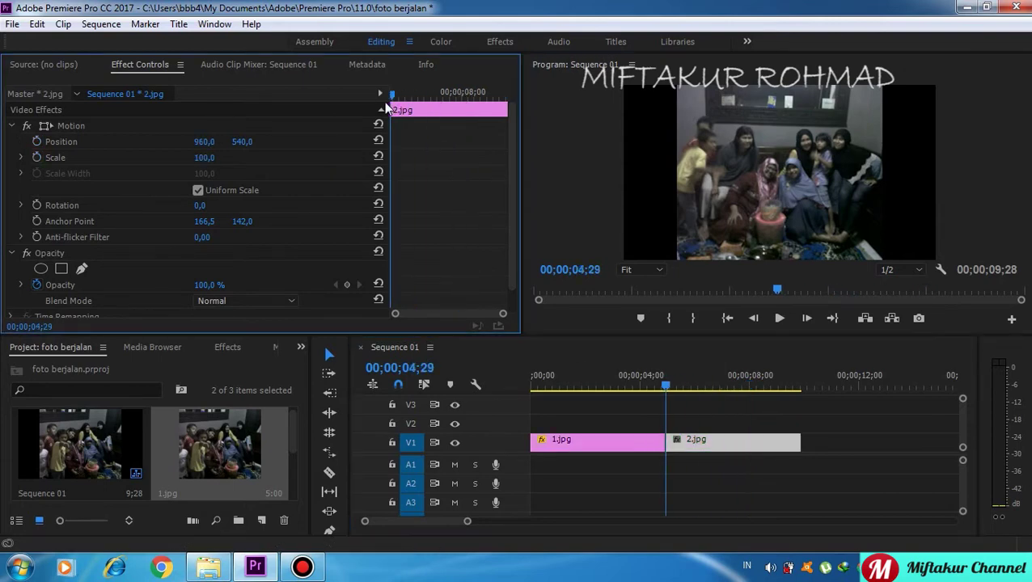
left_click(40, 142)
left_click(39, 156)
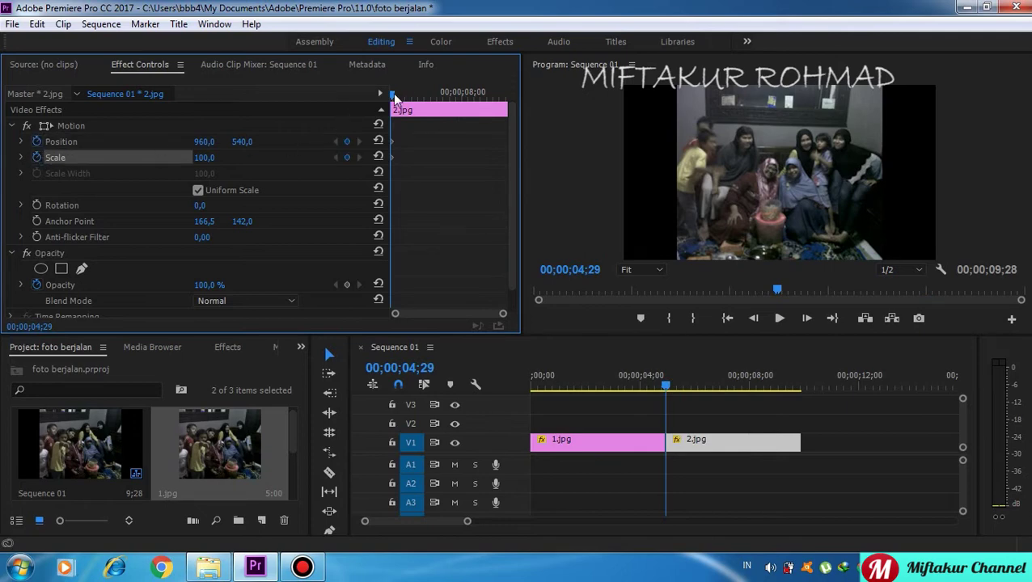
left_click_drag(394, 94, 427, 95)
key("Right")
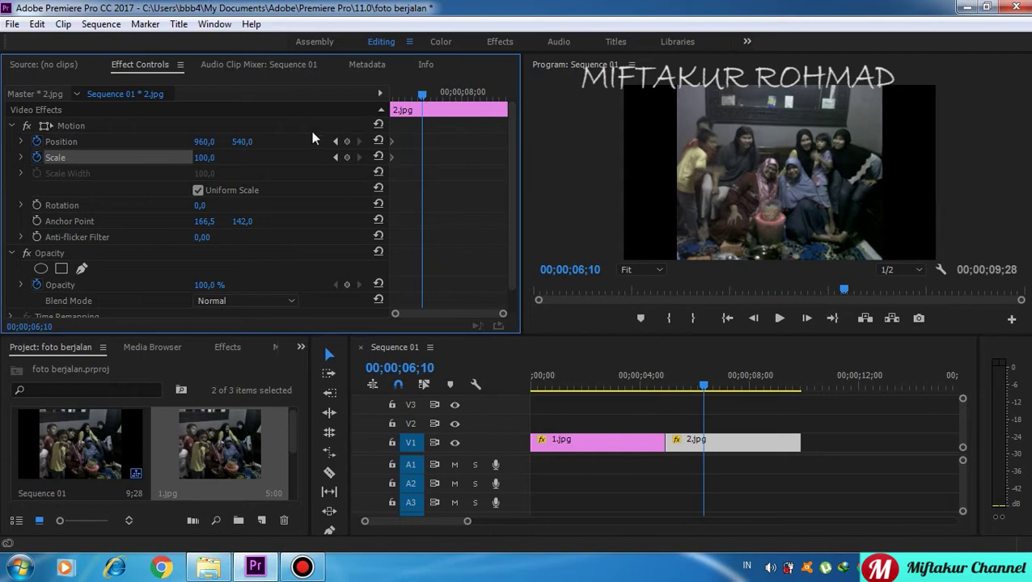
left_click(207, 157)
type("50")
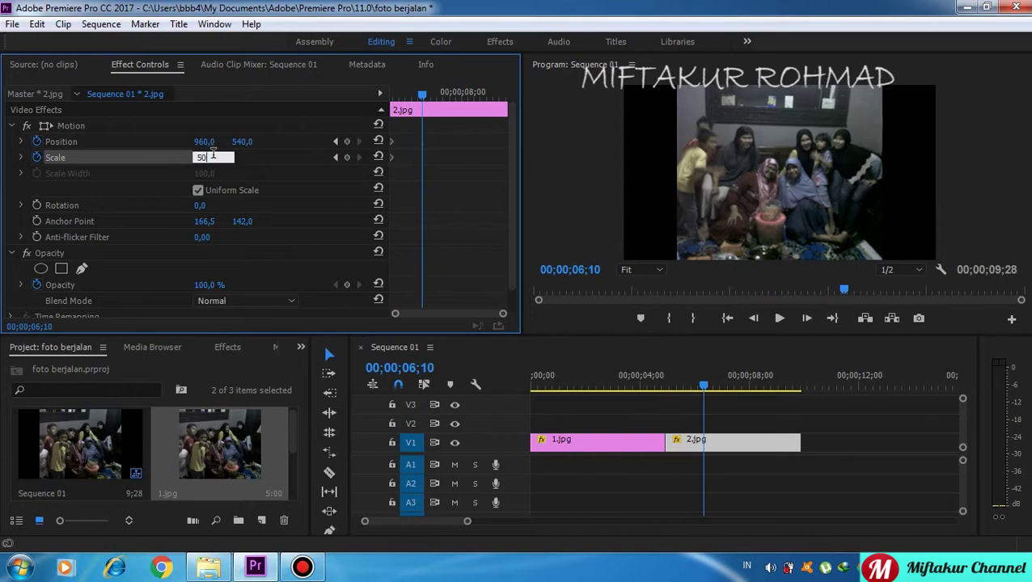
left_click(207, 142)
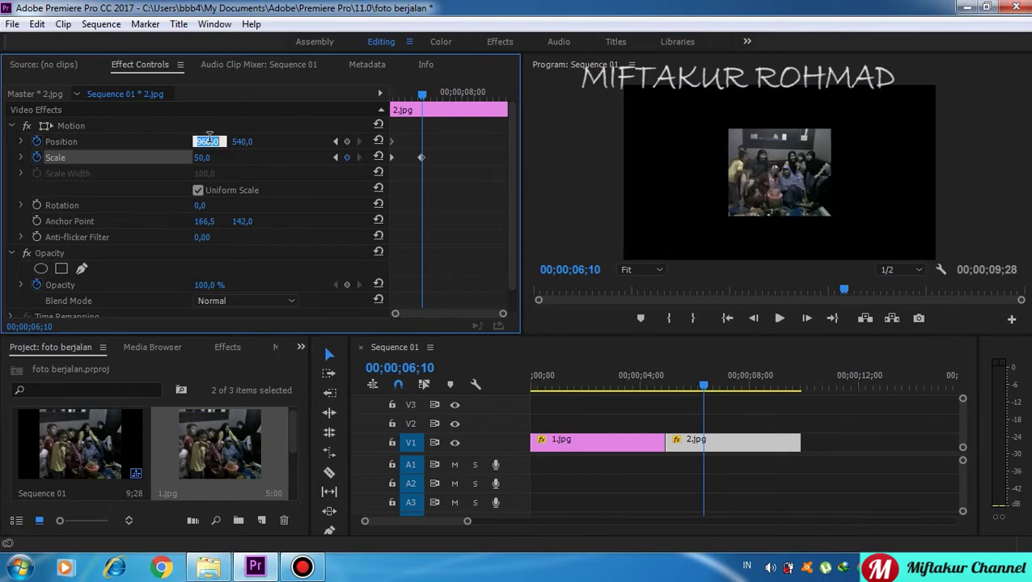
type("1100")
left_click(216, 157)
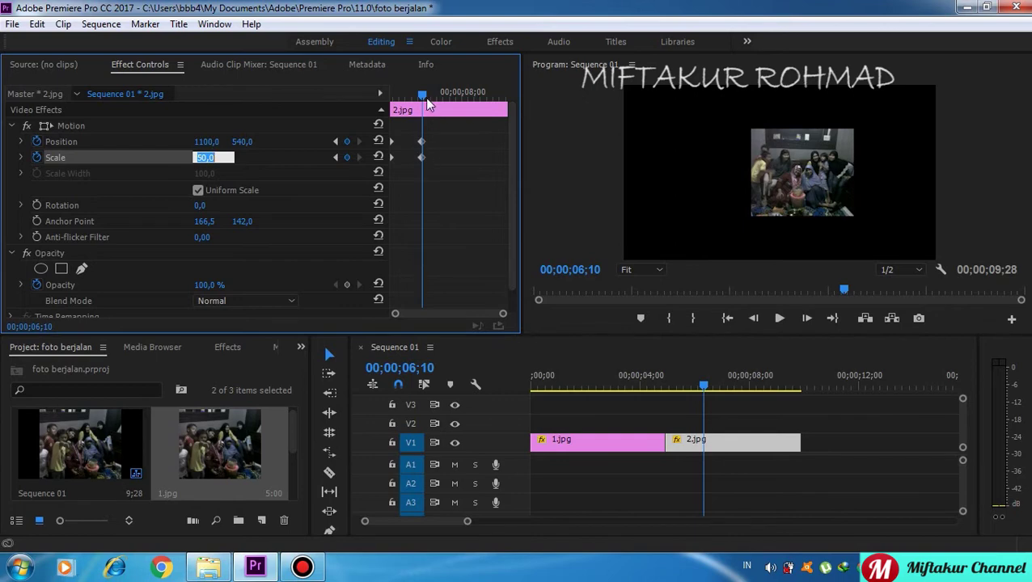
Key 2.jpg back to Scale 100 and Position 960 at 08;08
left_click_drag(422, 95, 475, 102)
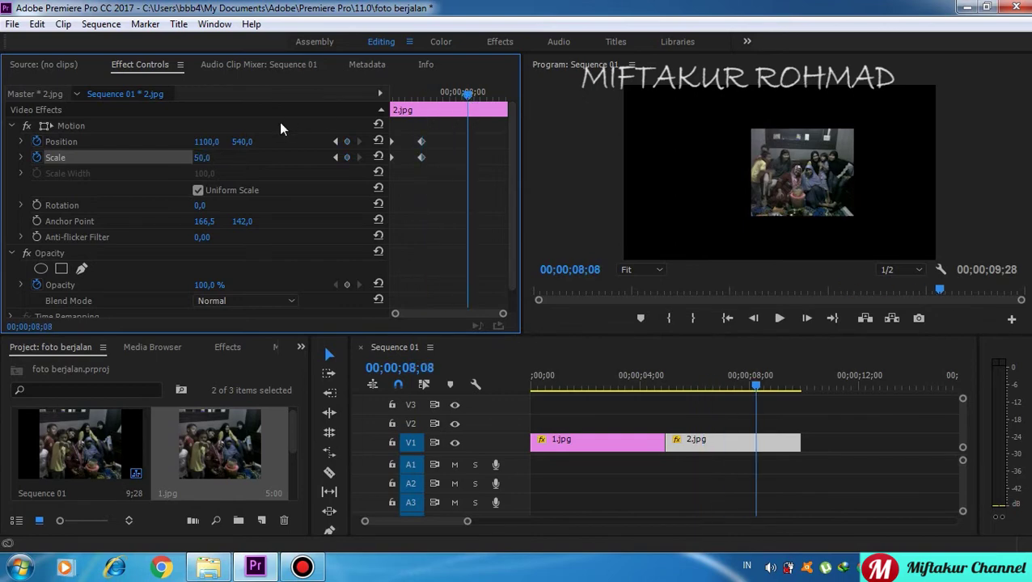
left_click(206, 157)
type("1")
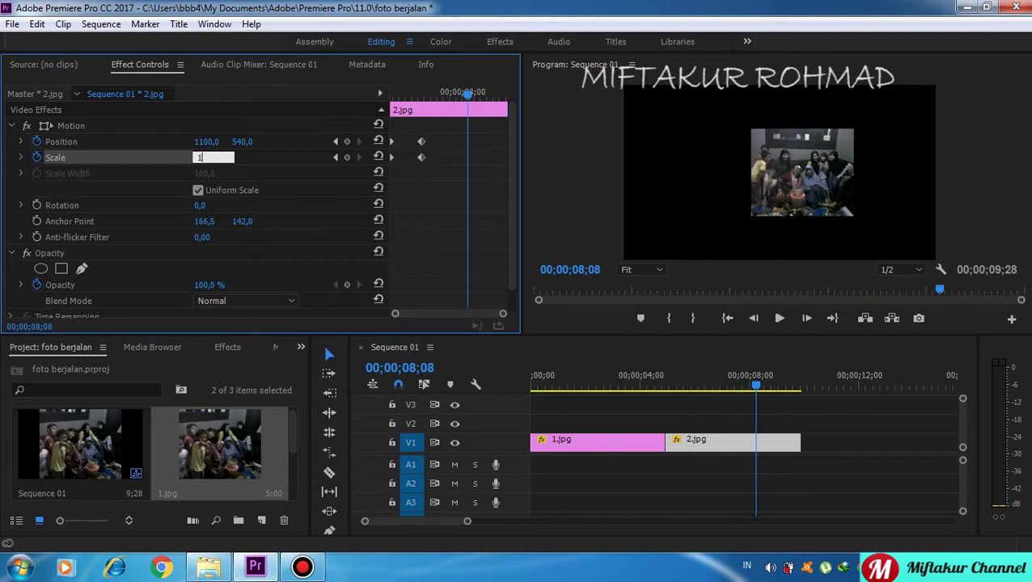
left_click(208, 141)
type("960")
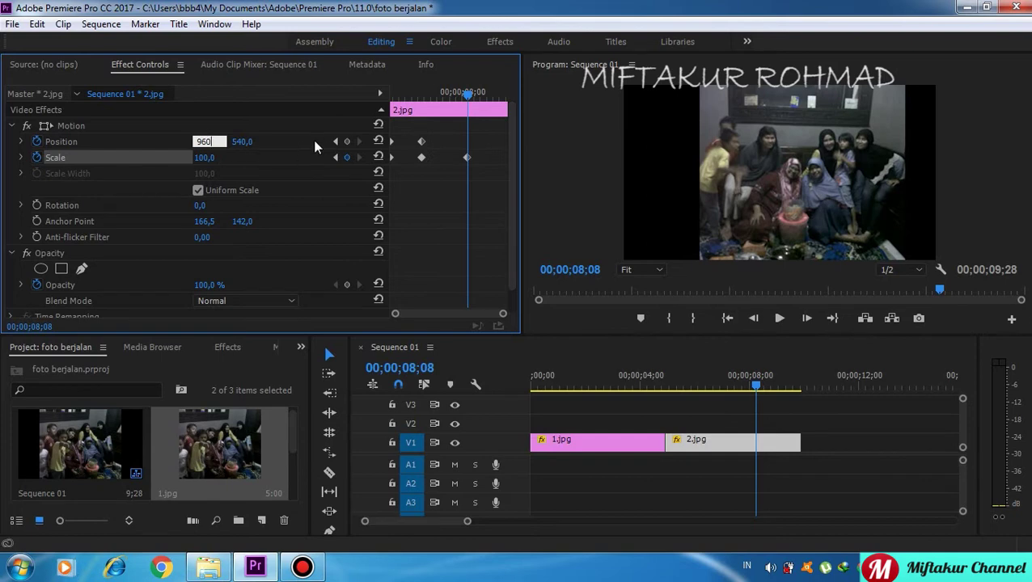
key("Return")
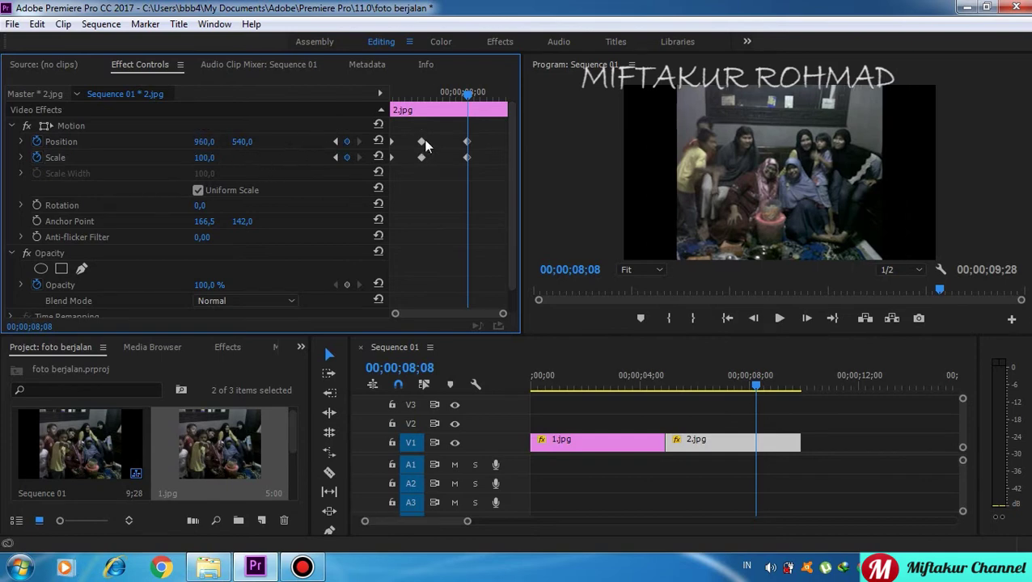
Key Scale 50 and Position X 560 at the end of 2.jpg
left_click_drag(465, 91, 499, 93)
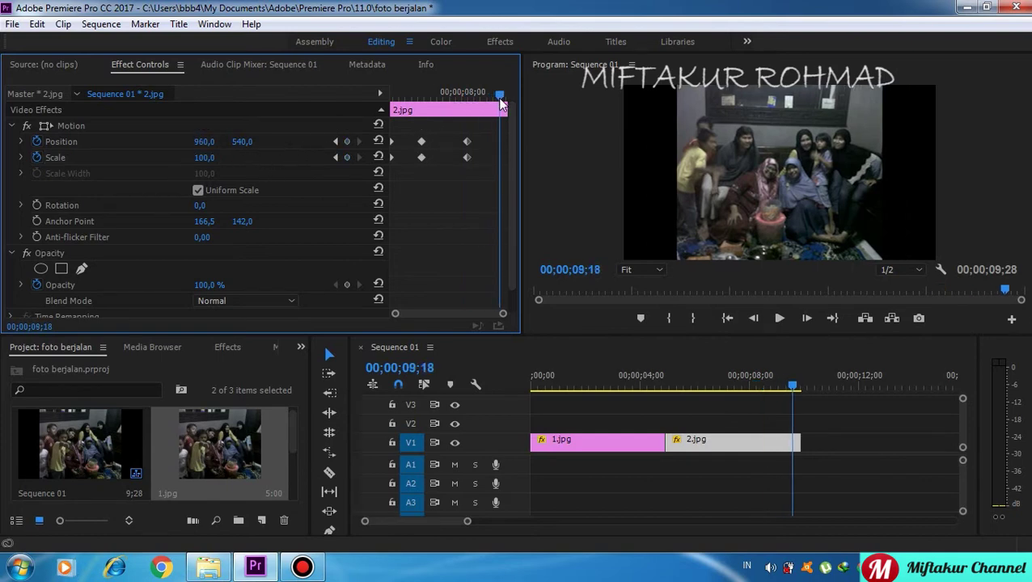
left_click(205, 160)
type("50")
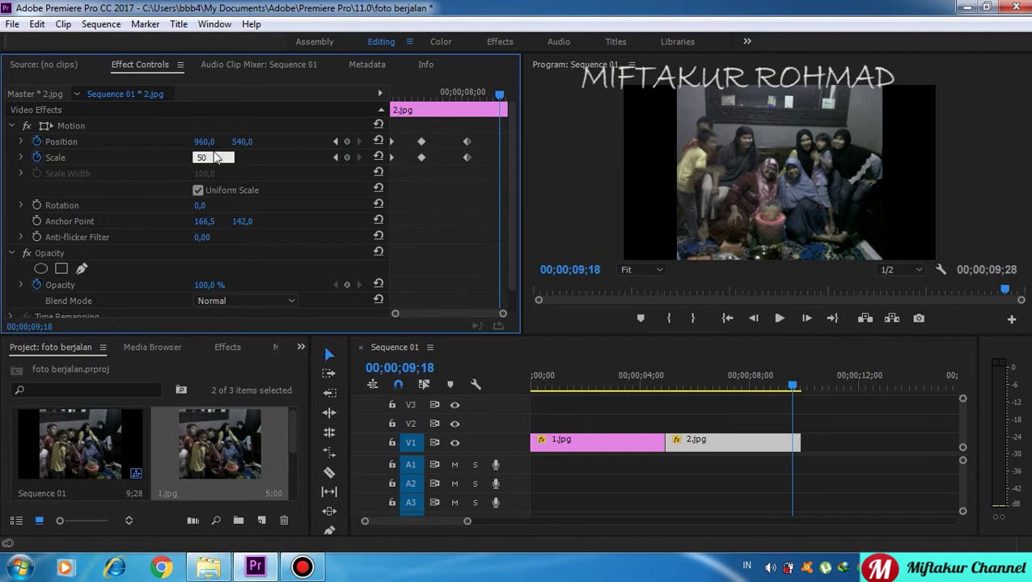
left_click(208, 141)
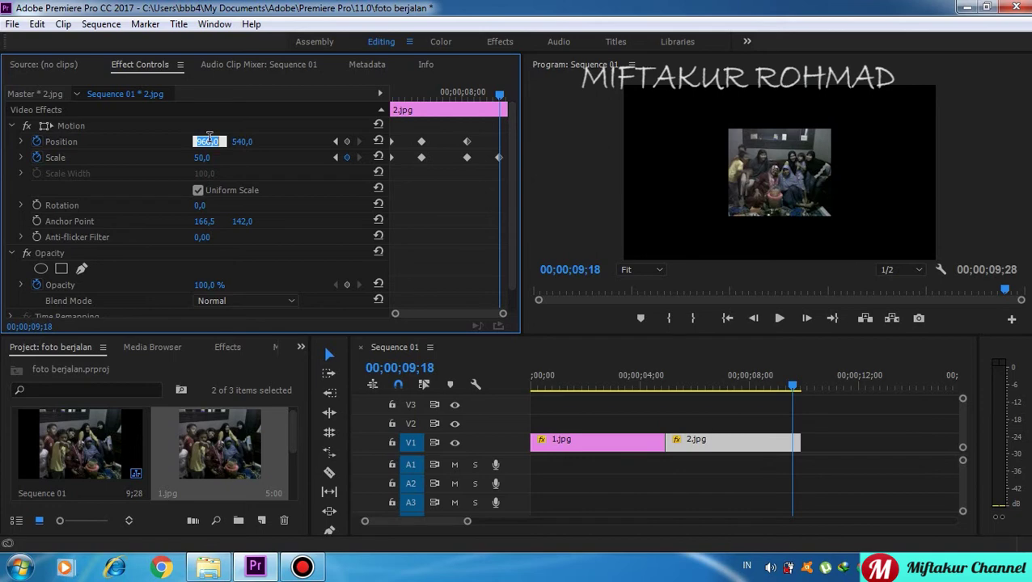
type("560")
left_click(222, 156)
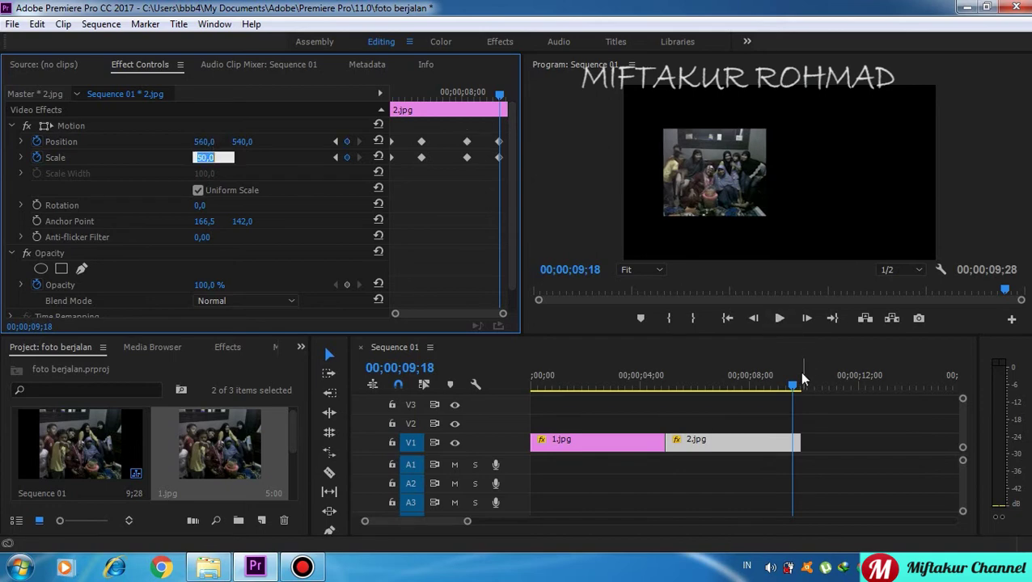
left_click_drag(794, 387, 517, 420)
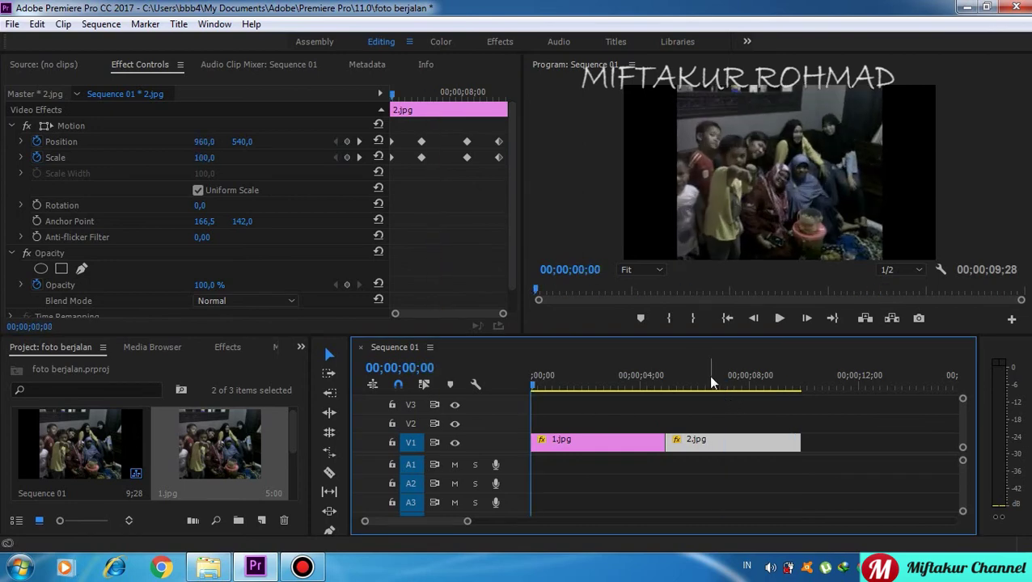
left_click(779, 319)
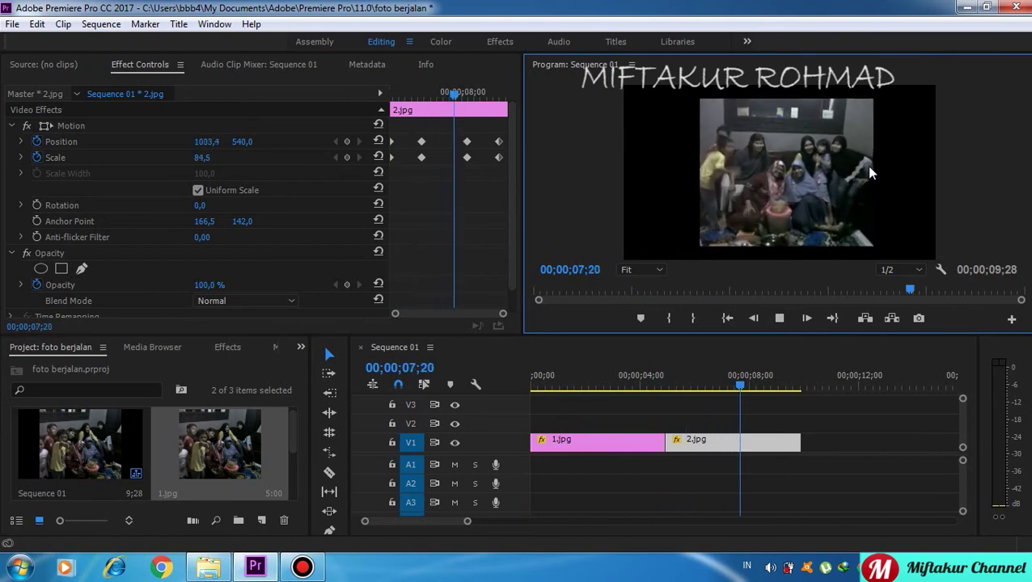
left_click(779, 318)
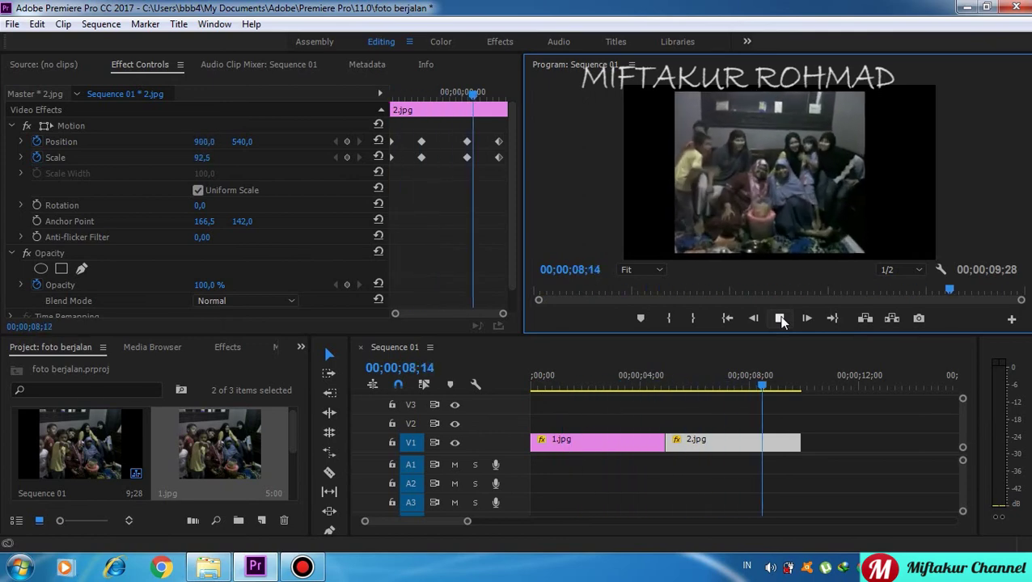
left_click(779, 318)
Bring Bandicam's recorder window in front of Premiere Pro
left_click(302, 567)
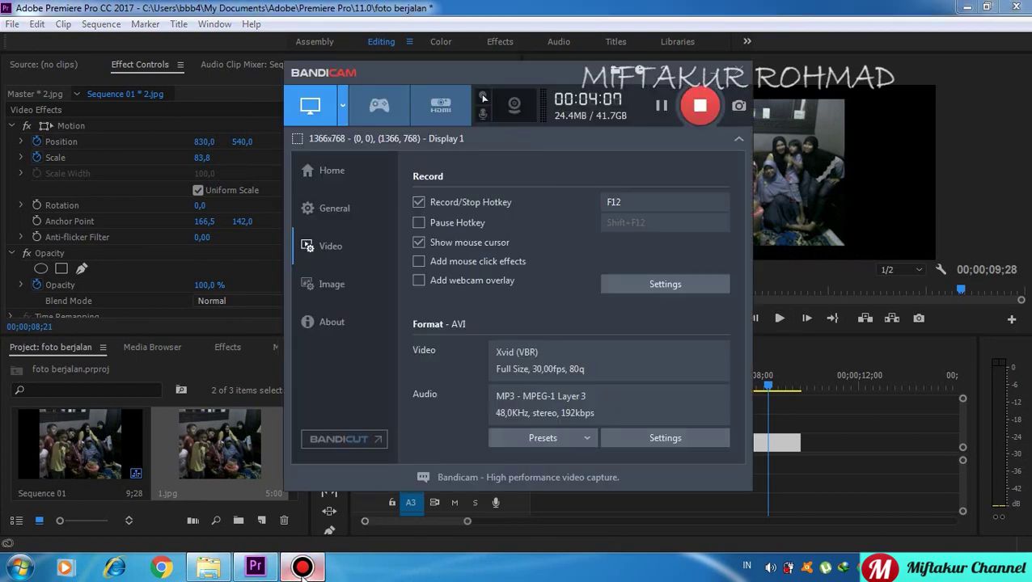